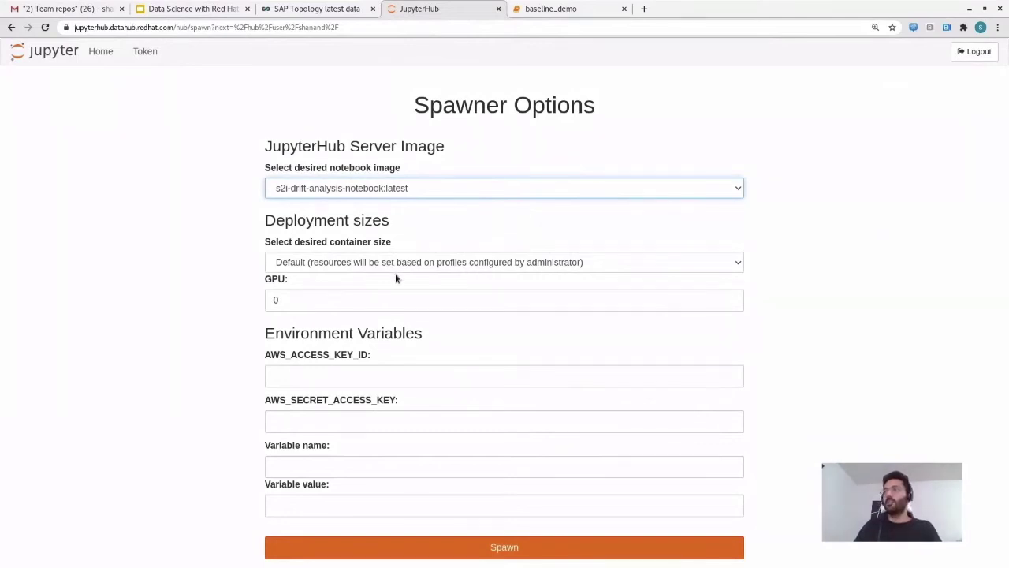
# - Spawn a notebook server from the s2i-drift-analysis-notebook:latest image with the default container size
pyautogui.click(425, 191)
pyautogui.click(413, 228)
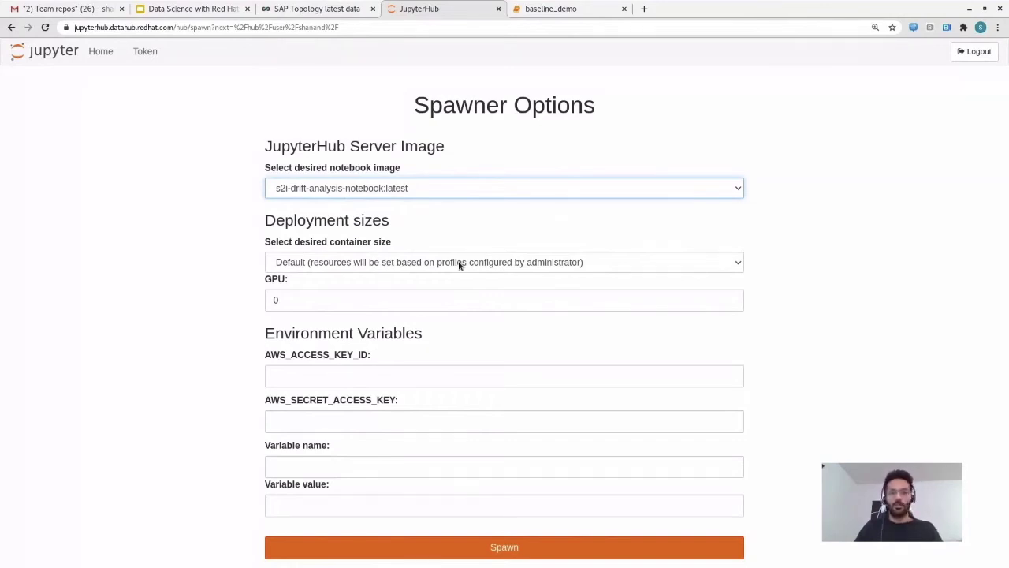
pyautogui.click(484, 555)
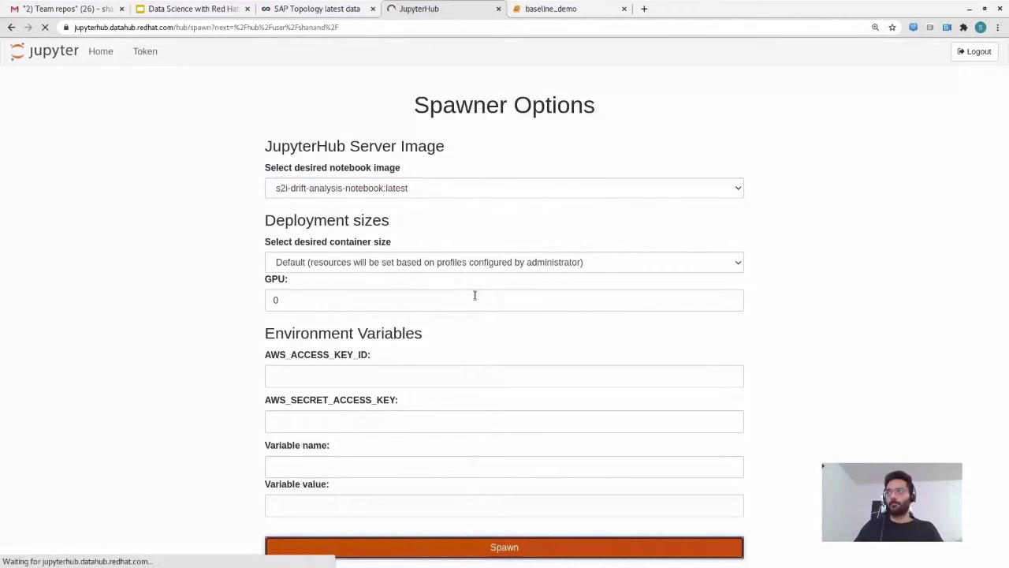
# - Return to baseline_demo and read from the top through Retrieve data and Select Features
pyautogui.click(587, 14)
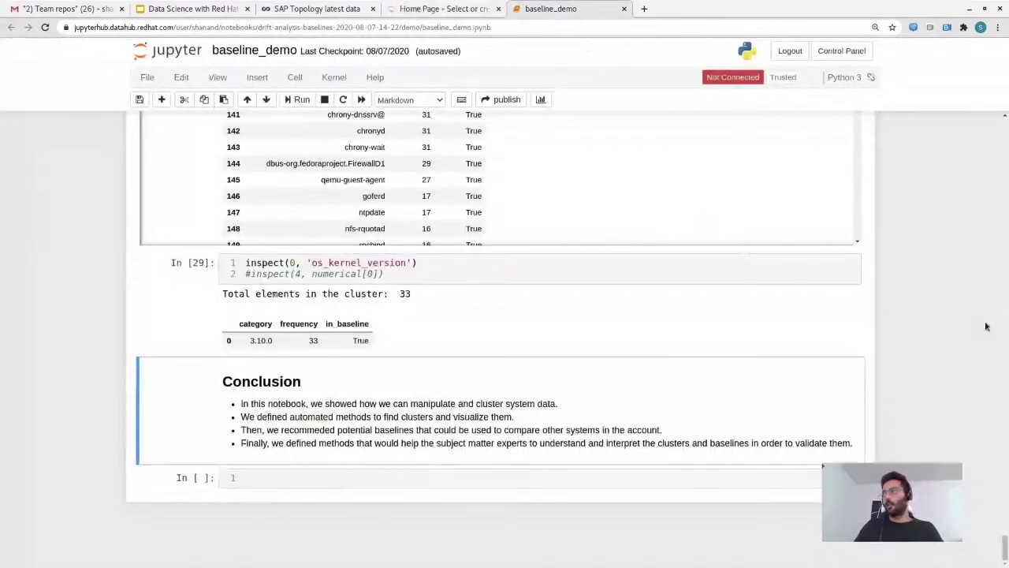
pyautogui.moveTo(1003, 546); pyautogui.dragTo(1006, 144)
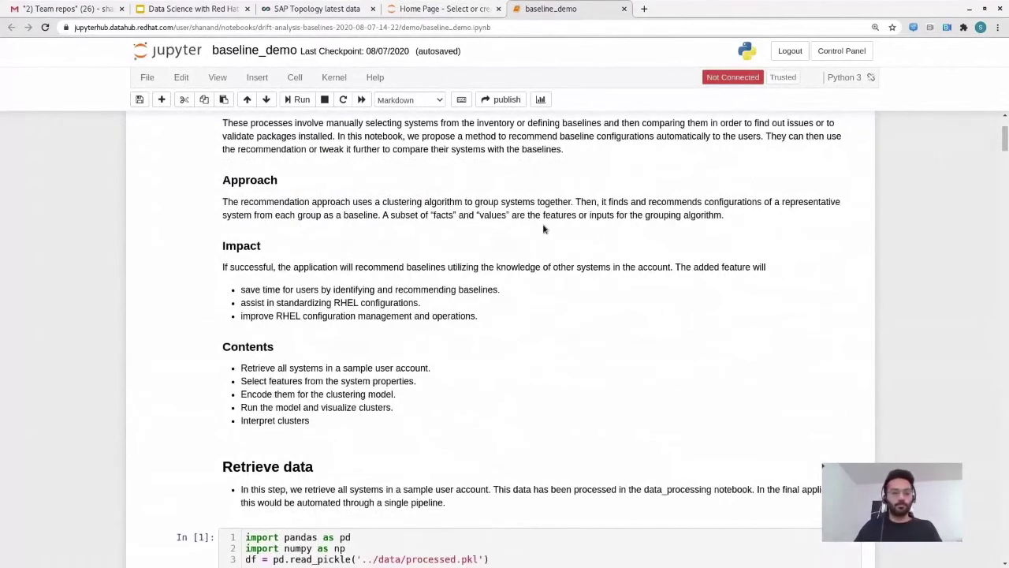
pyautogui.scroll(-4, 542, 227)
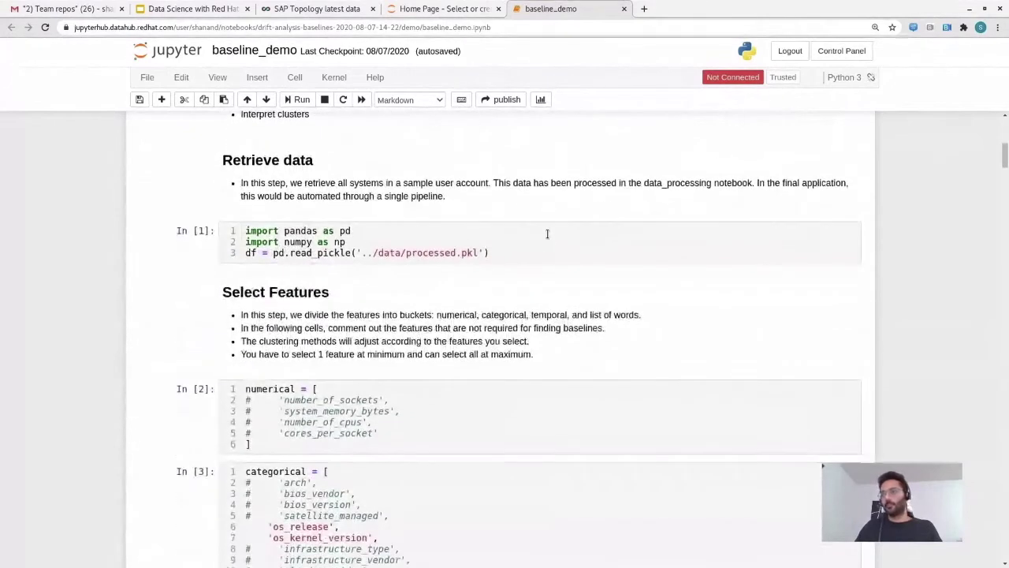
pyautogui.scroll(-1, 548, 237)
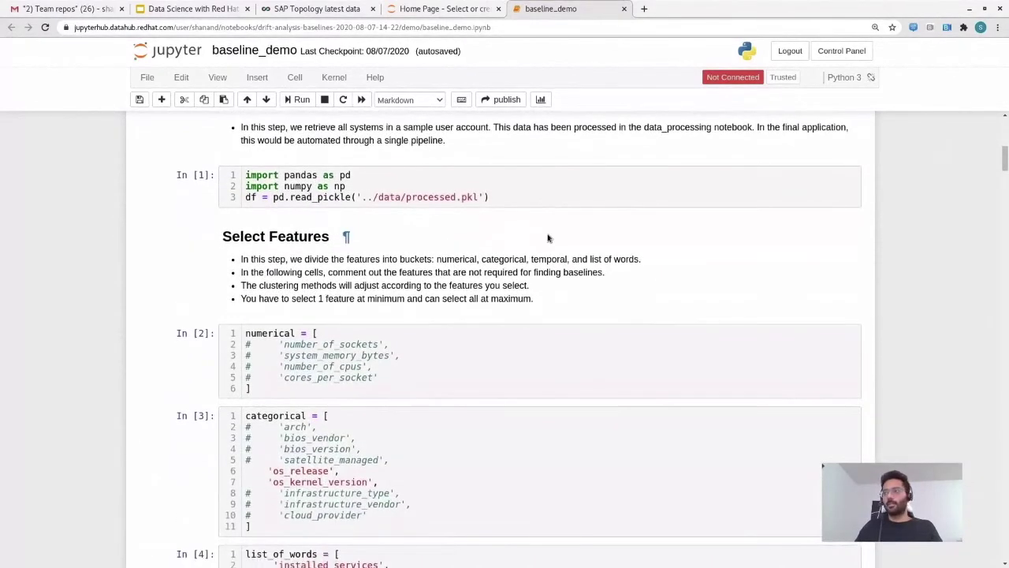
pyautogui.scroll(-1, 548, 238)
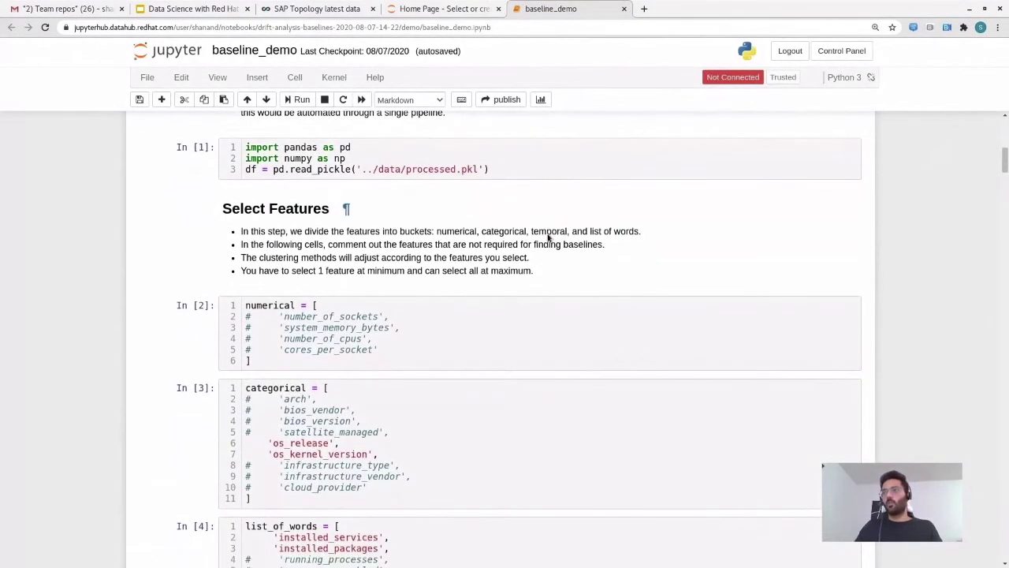
pyautogui.scroll(-1, 548, 238)
pyautogui.scroll(-1, 548, 236)
pyautogui.scroll(1, 548, 236)
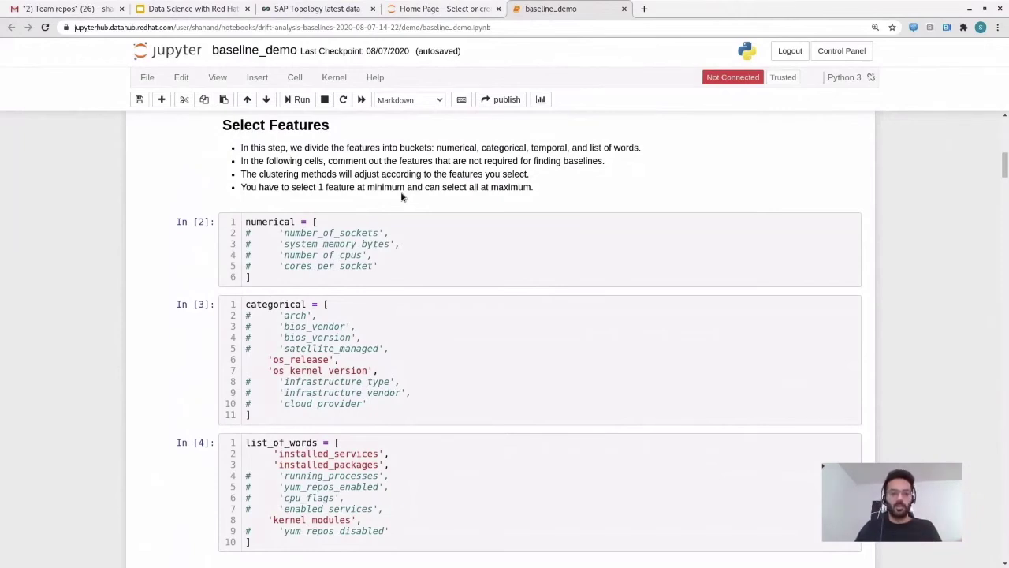
pyautogui.scroll(-2, 445, 351)
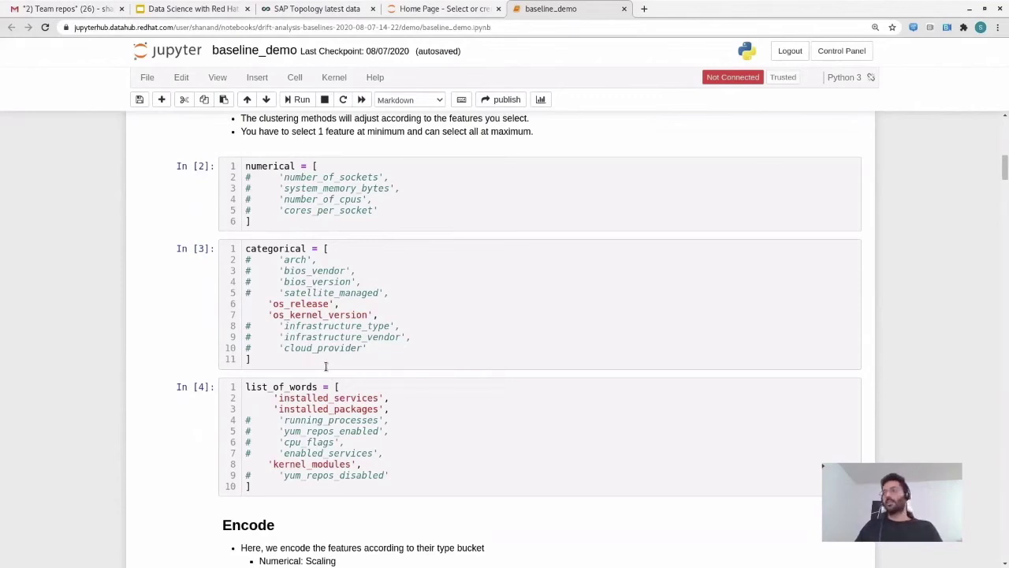
# - Review the Numerical and Categorical features cells, ending at the (333, 2) to (333, 15) one-hot output
pyautogui.scroll(-3, 325, 366)
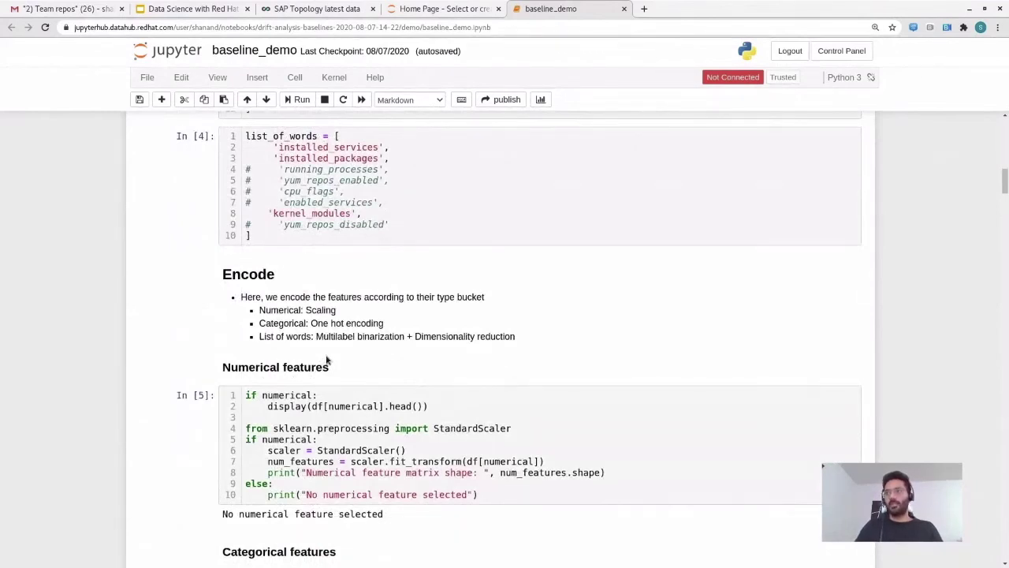
pyautogui.scroll(-1, 326, 361)
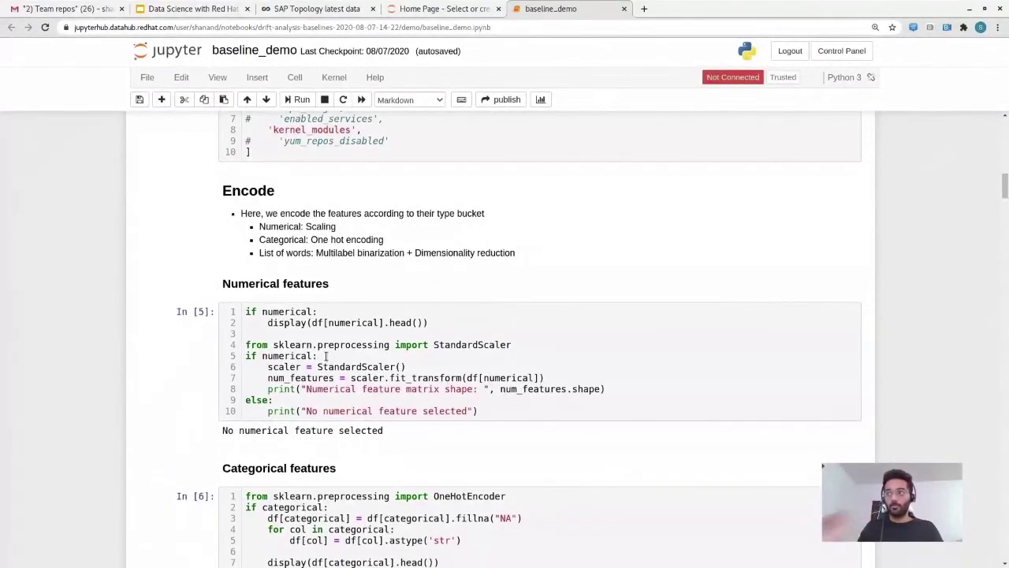
pyautogui.scroll(-3, 326, 356)
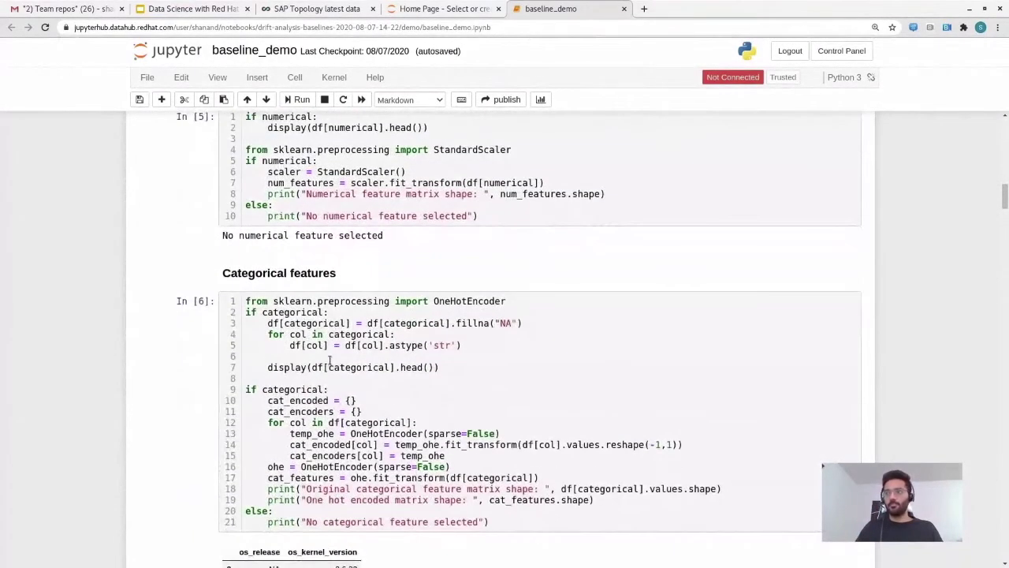
pyautogui.scroll(1, 330, 363)
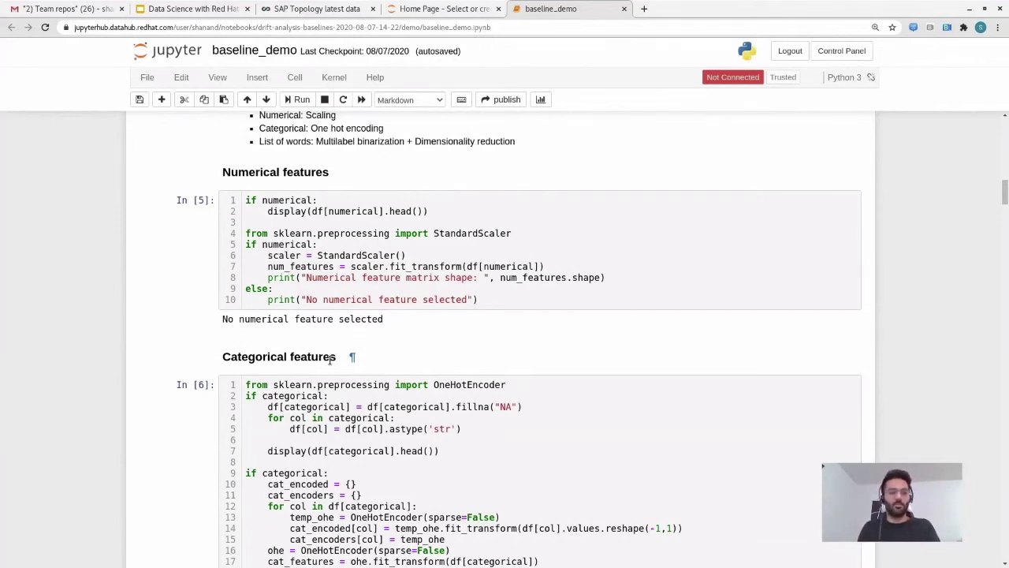
pyautogui.scroll(1, 343, 361)
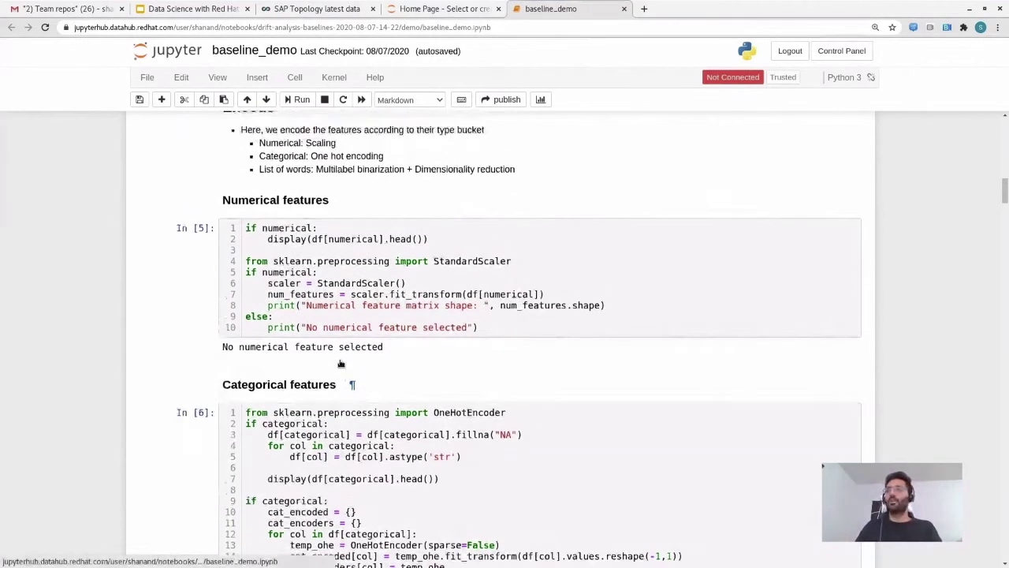
pyautogui.scroll(-1, 340, 362)
pyautogui.scroll(-3, 341, 363)
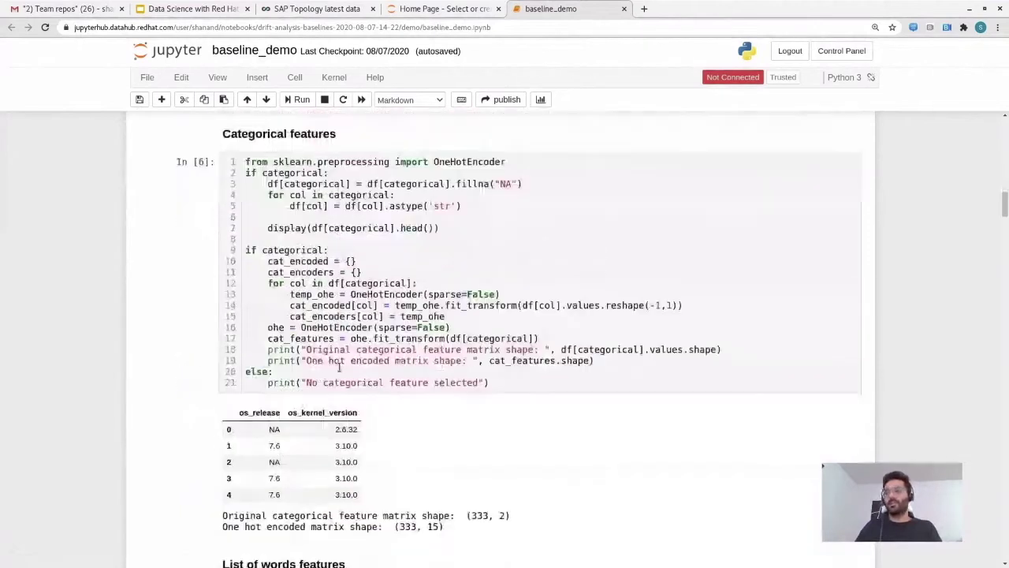
pyautogui.scroll(-2, 347, 398)
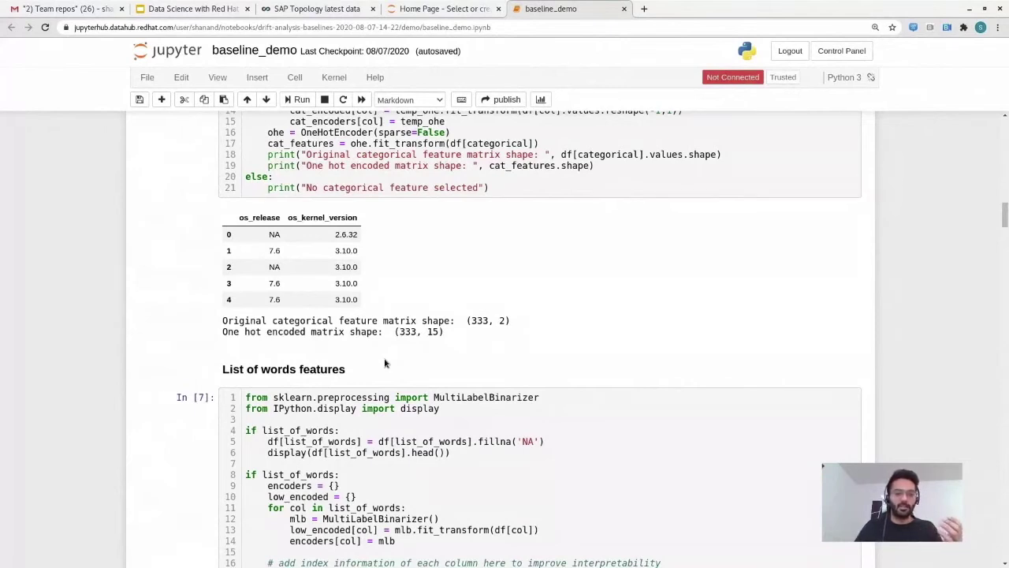
# - Review the List of words features table and its UMAP reduction from (333, 24975) to (333, 100)
pyautogui.scroll(-5, 385, 363)
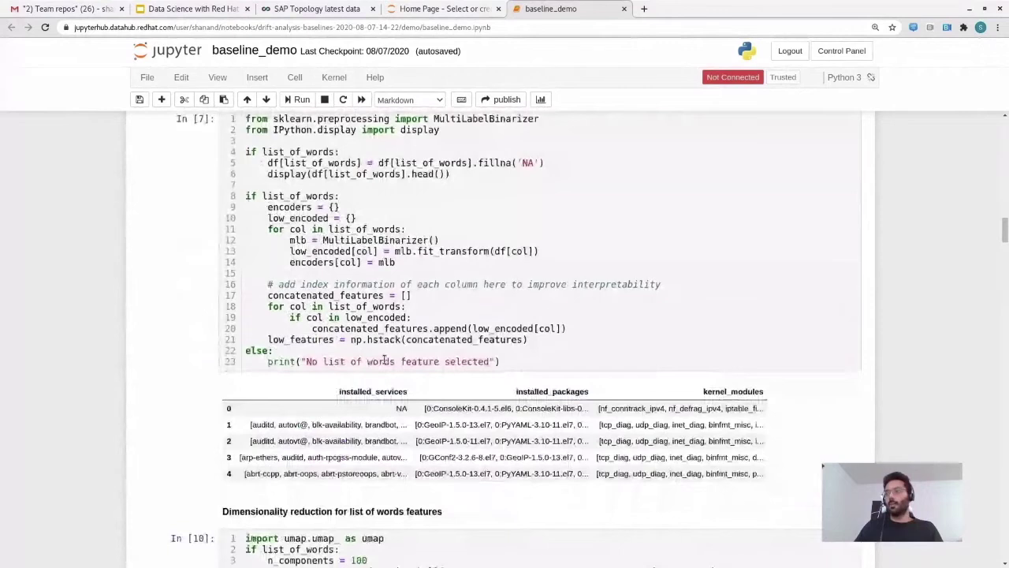
pyautogui.scroll(2, 385, 361)
pyautogui.scroll(-1, 404, 303)
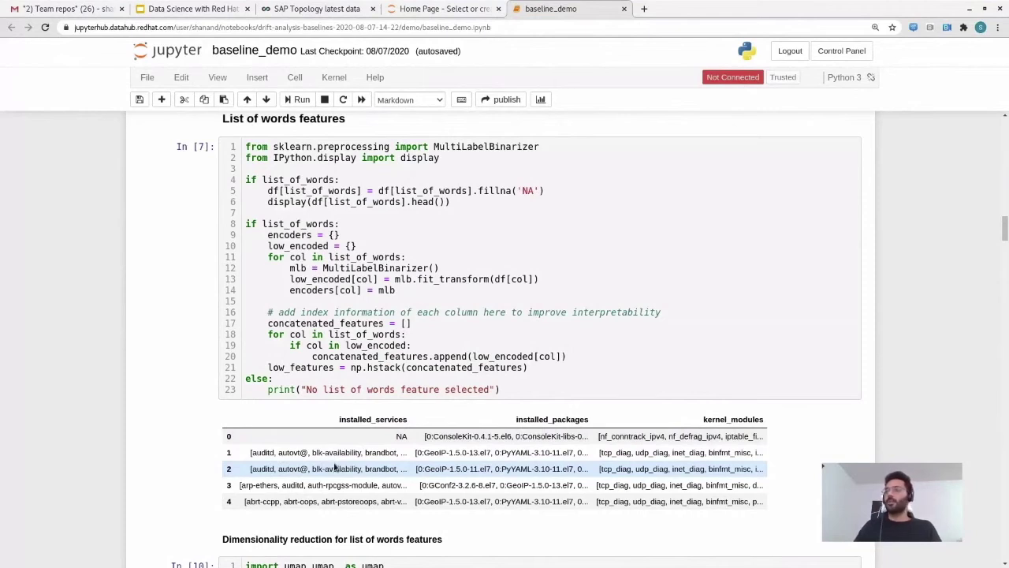
pyautogui.scroll(-3, 335, 467)
pyautogui.scroll(-2, 335, 468)
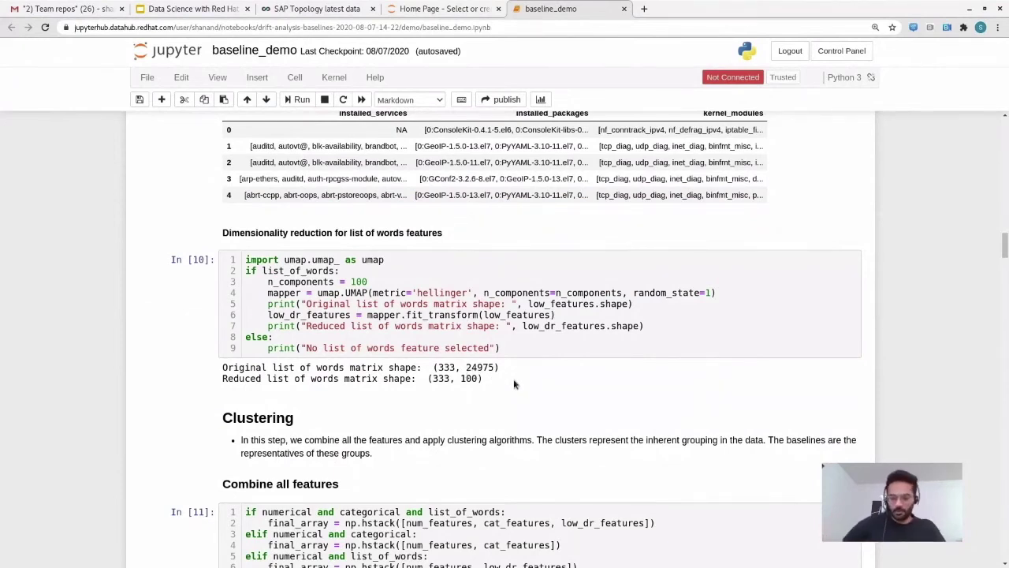
pyautogui.click(442, 9)
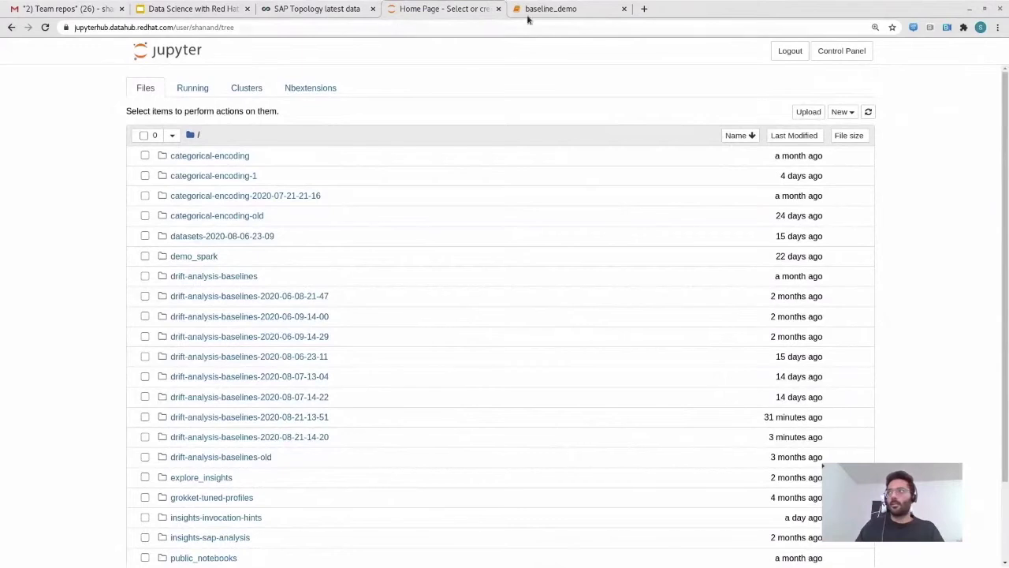
pyautogui.click(556, 9)
pyautogui.hotkey('ctrl', 'shift', 'p')
pyautogui.click(884, 137)
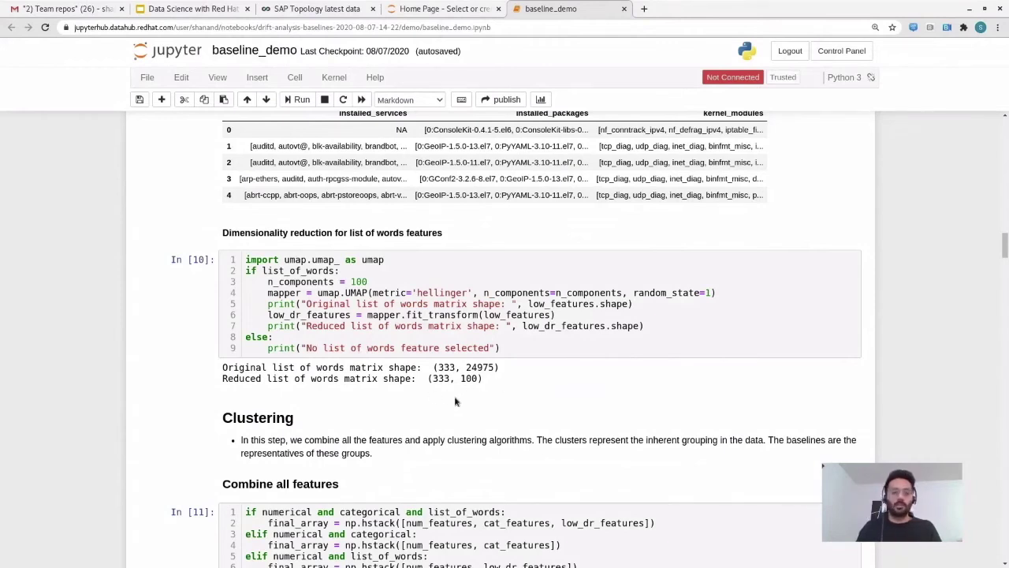
# - Scroll past the elbow plot (Best k: 5) to the In [14] cluster scatter plot
pyautogui.scroll(-1, 451, 407)
pyautogui.scroll(-3, 452, 407)
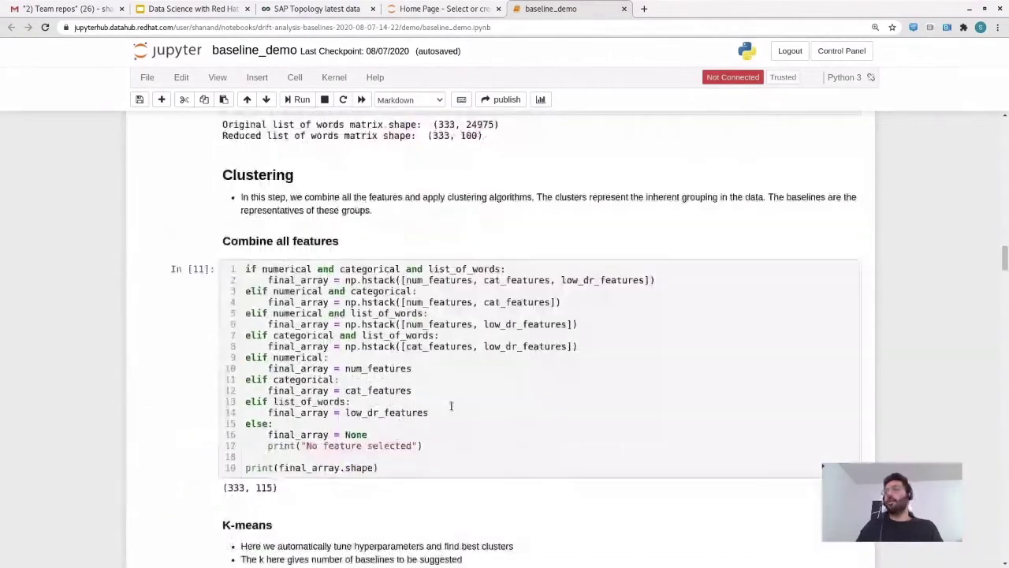
pyautogui.scroll(-10, 452, 407)
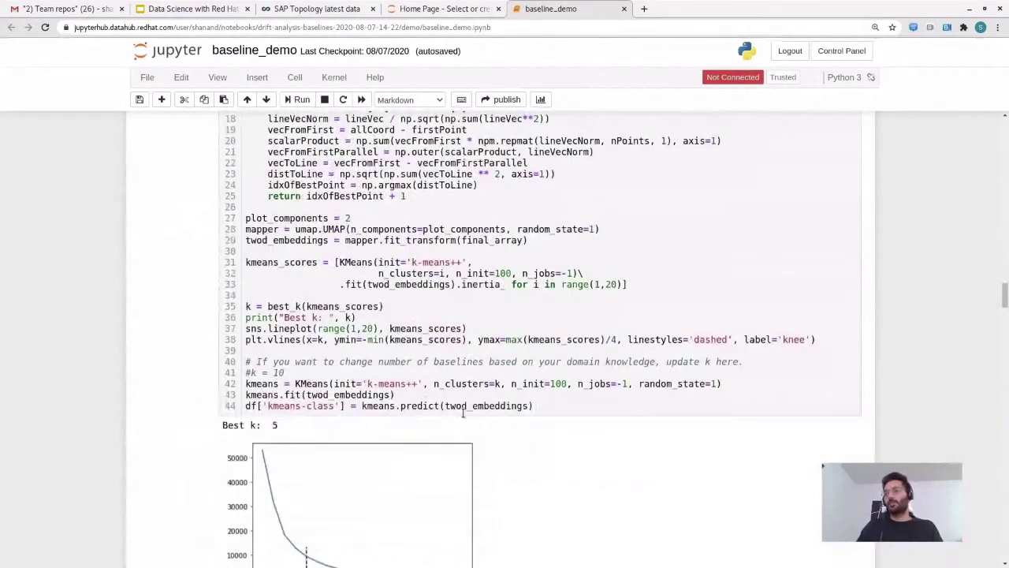
pyautogui.scroll(-1, 464, 411)
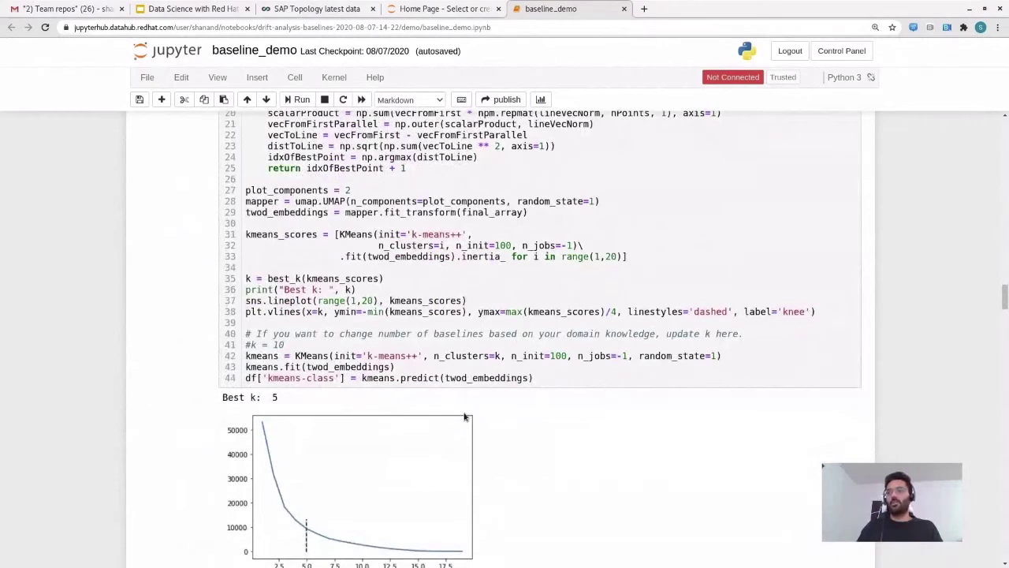
pyautogui.scroll(-1, 465, 417)
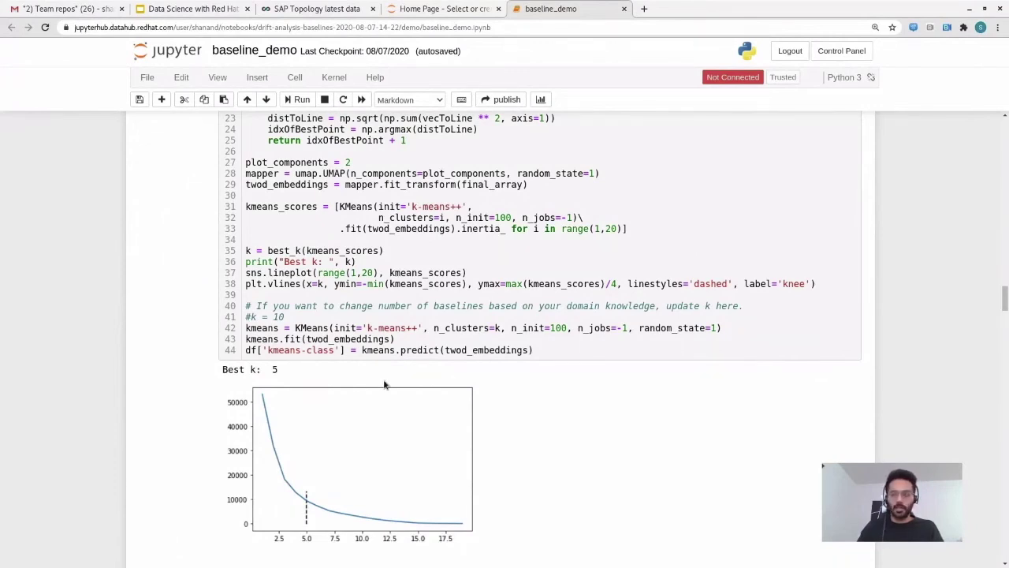
pyautogui.scroll(-2, 384, 384)
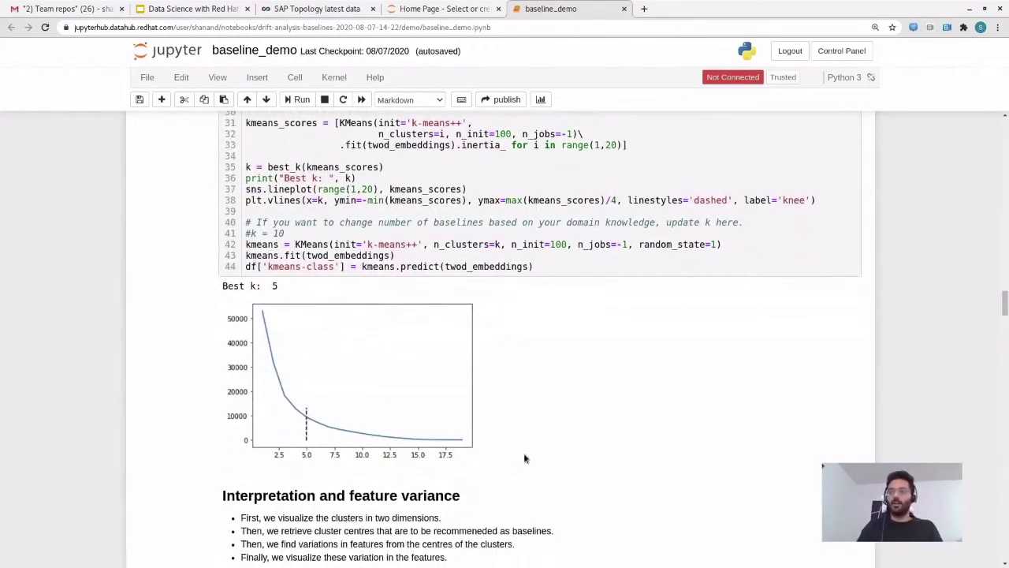
pyautogui.scroll(-5, 524, 458)
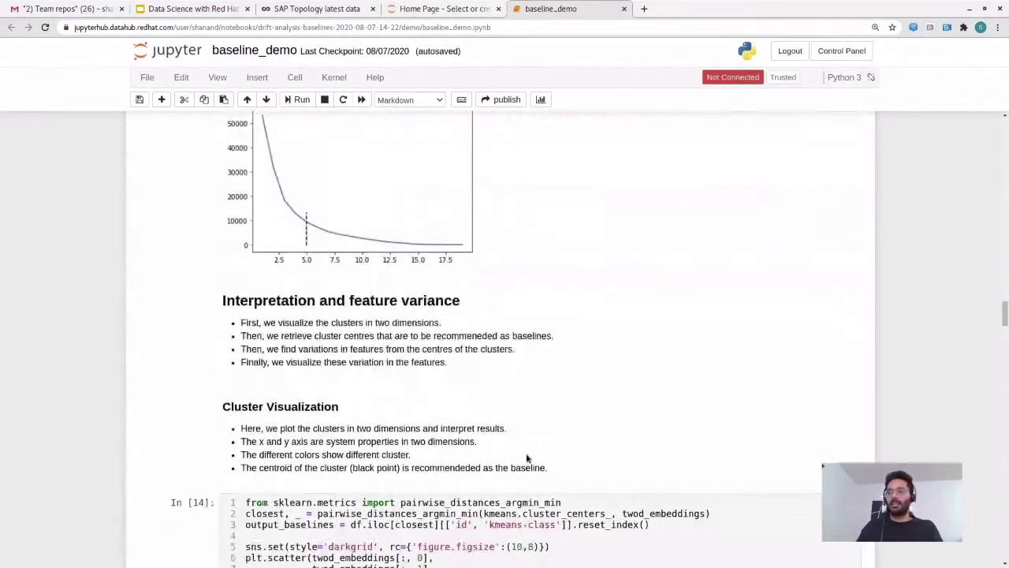
pyautogui.scroll(-10, 528, 458)
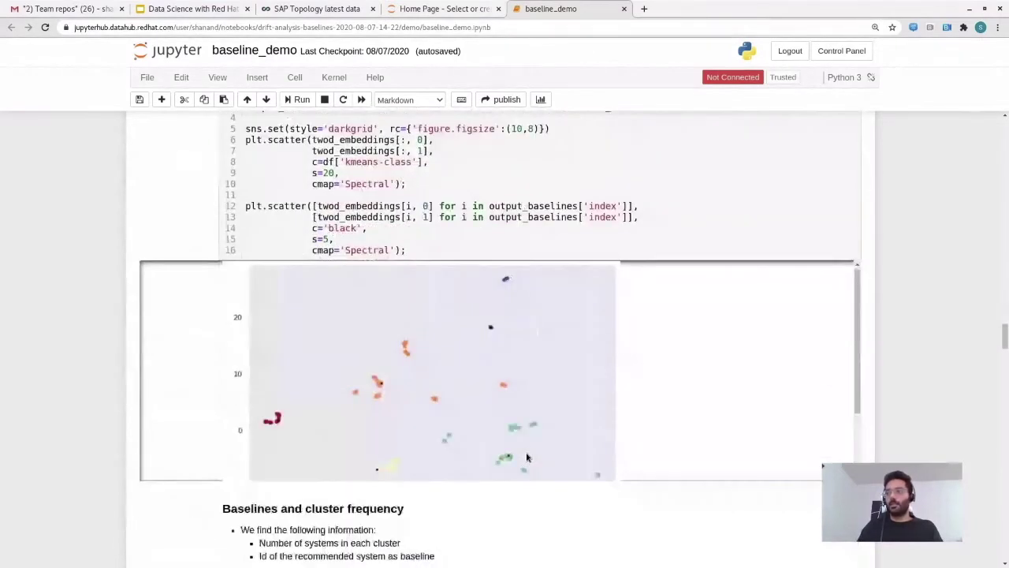
# - Inspect the full cluster scatter plot with its black centroid baselines
pyautogui.moveTo(858, 348); pyautogui.dragTo(861, 367)
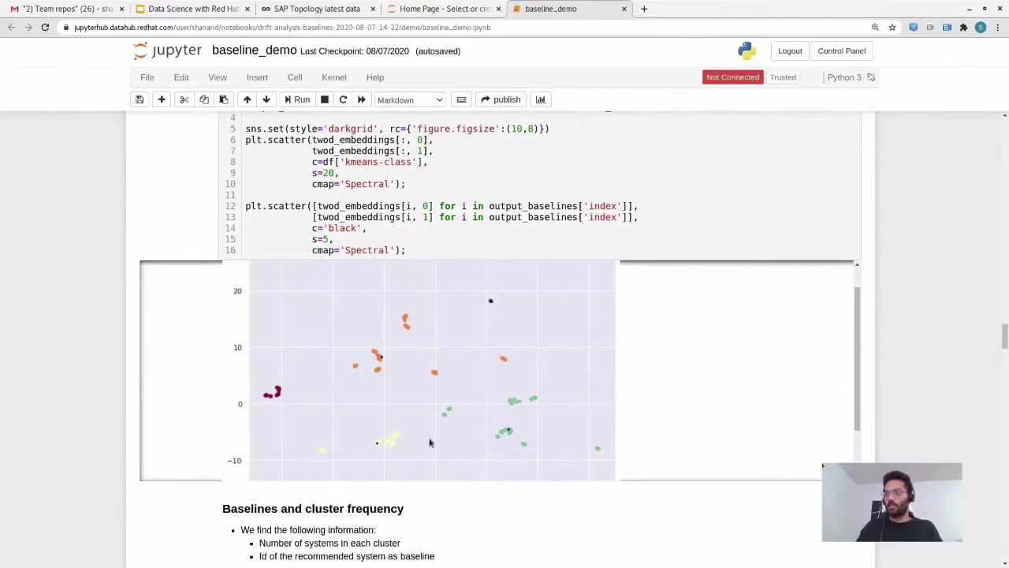
pyautogui.scroll(-1, 556, 430)
pyautogui.scroll(1, 558, 428)
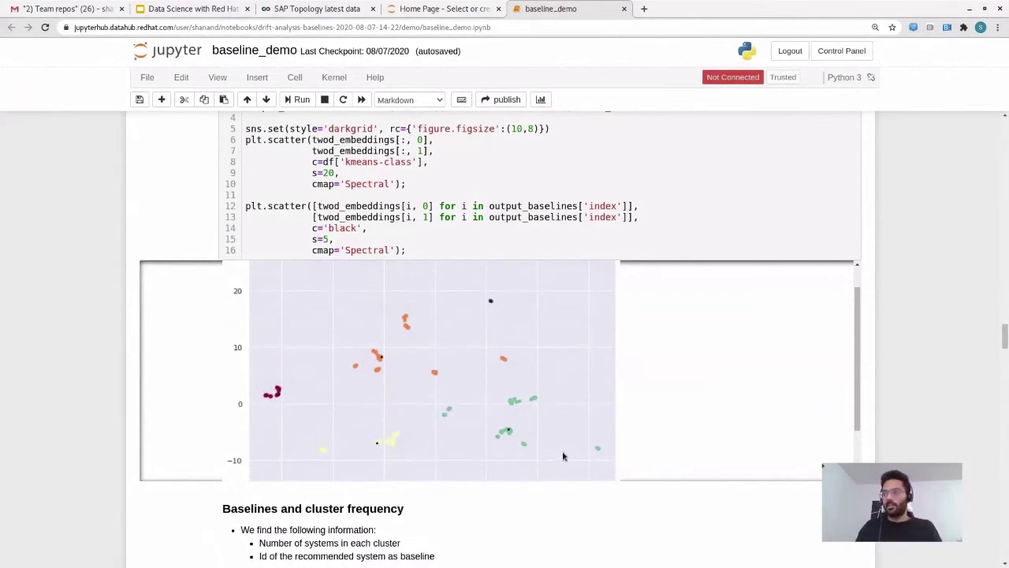
pyautogui.scroll(1, 528, 341)
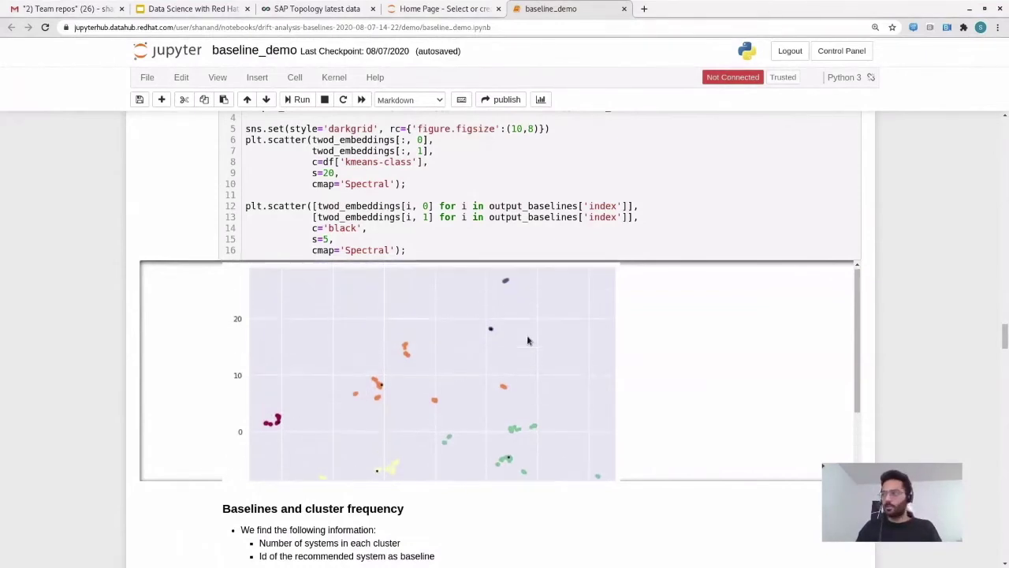
pyautogui.scroll(-1, 528, 341)
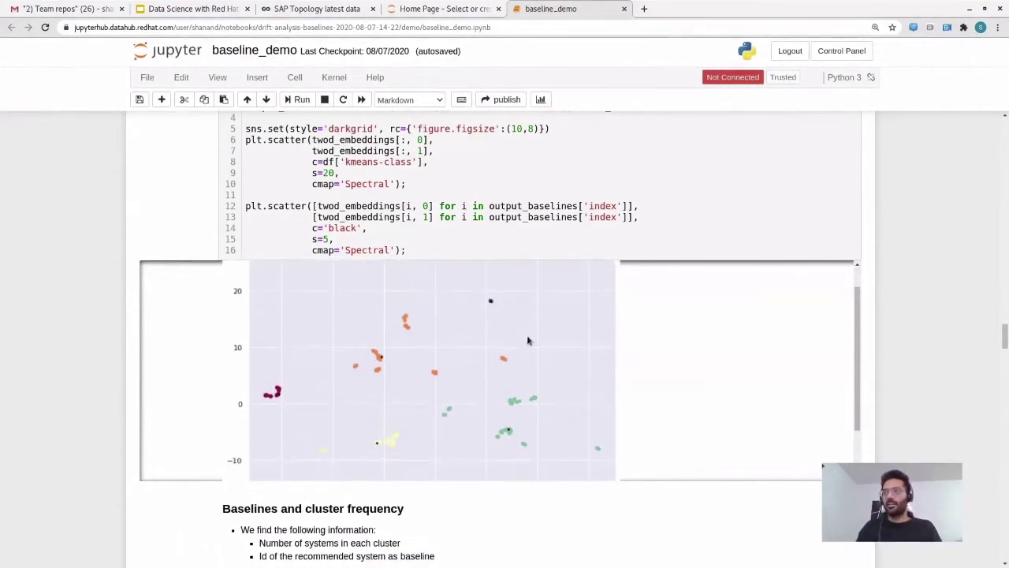
pyautogui.scroll(-1, 528, 341)
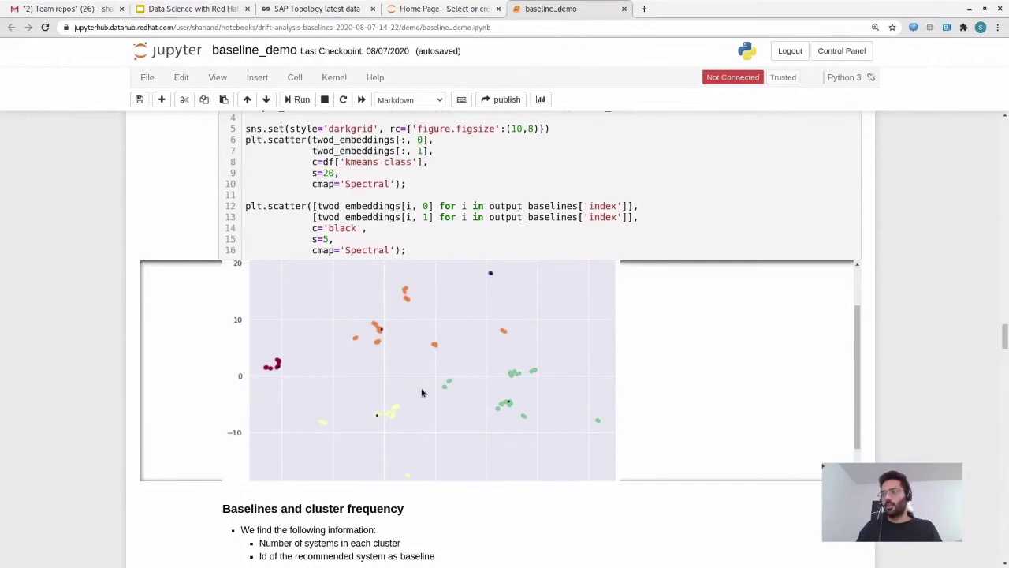
# - Move down to the Baselines and cluster frequency section and cell In [15]
pyautogui.scroll(-1, 419, 416)
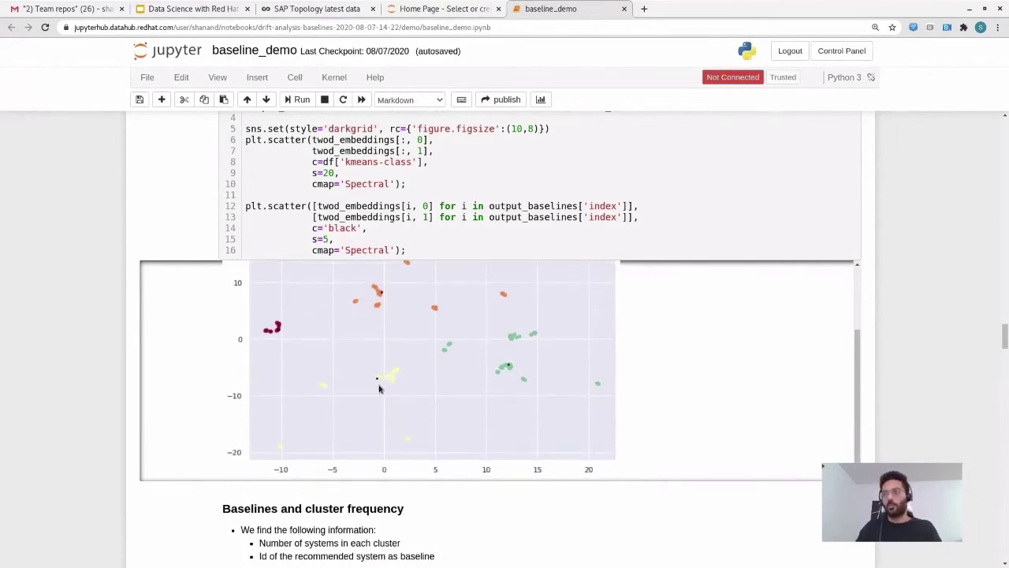
pyautogui.scroll(1, 380, 388)
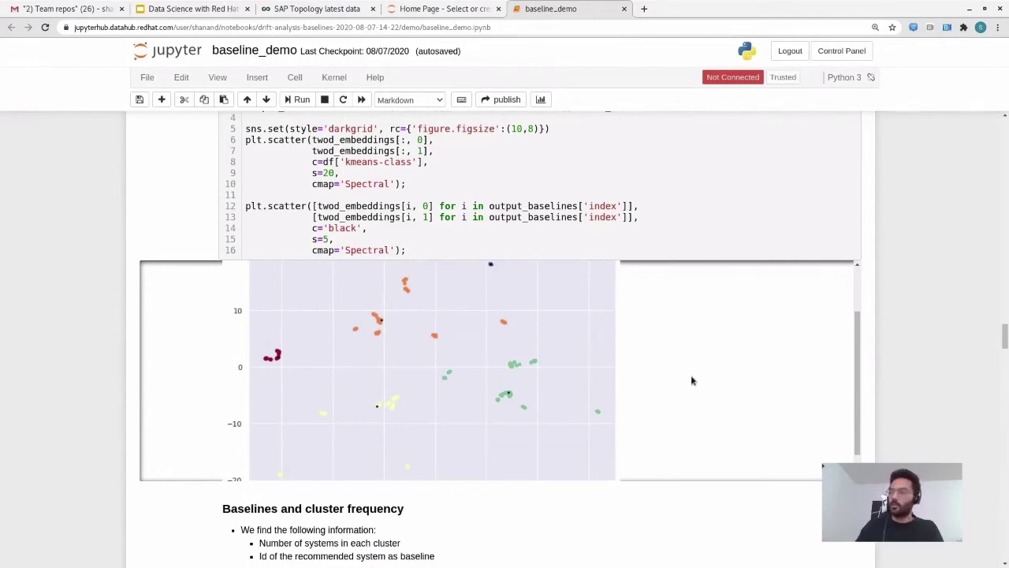
pyautogui.scroll(-1, 691, 380)
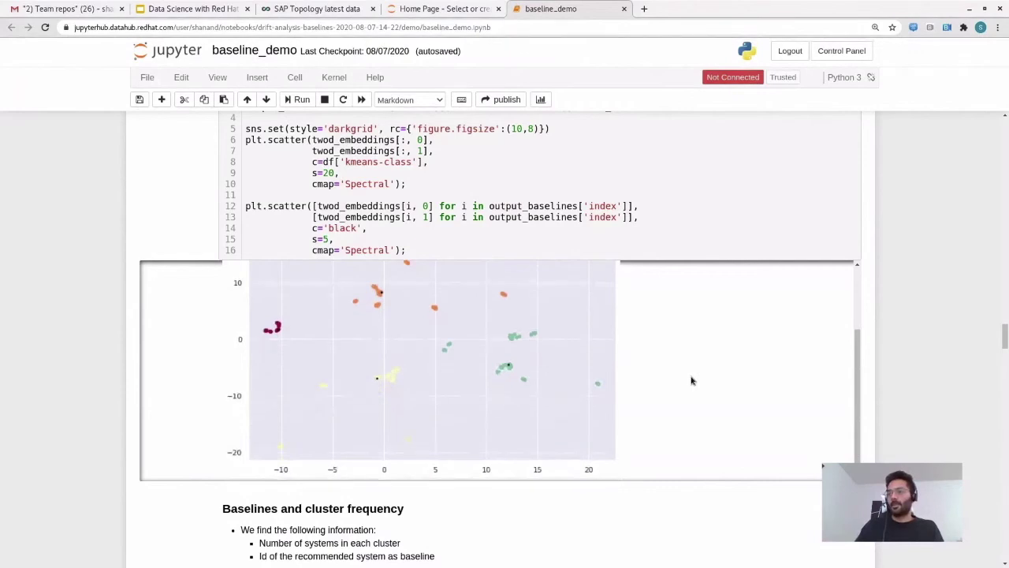
pyautogui.scroll(-2, 932, 358)
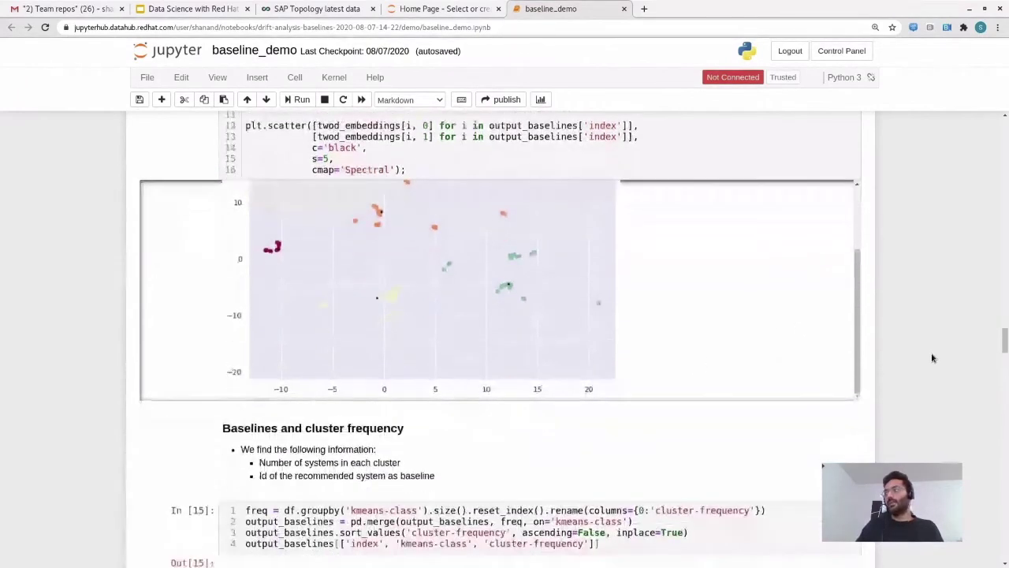
# - Bring up cell 28's inspect(0, 'installed_services') table showing 33 cluster elements
pyautogui.scroll(-1, 932, 358)
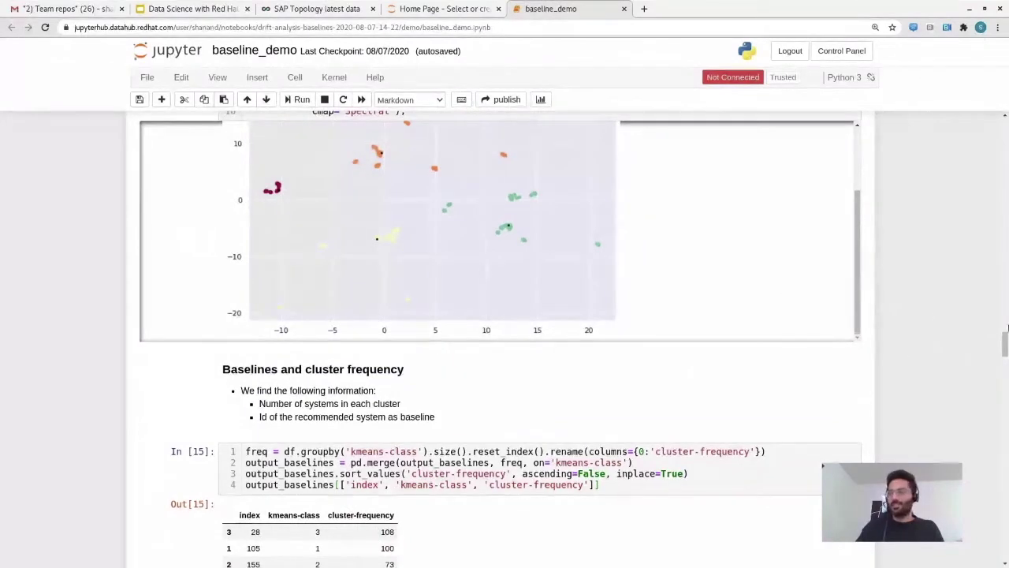
pyautogui.moveTo(1005, 344); pyautogui.dragTo(983, 535)
pyautogui.moveTo(859, 377); pyautogui.dragTo(847, 306)
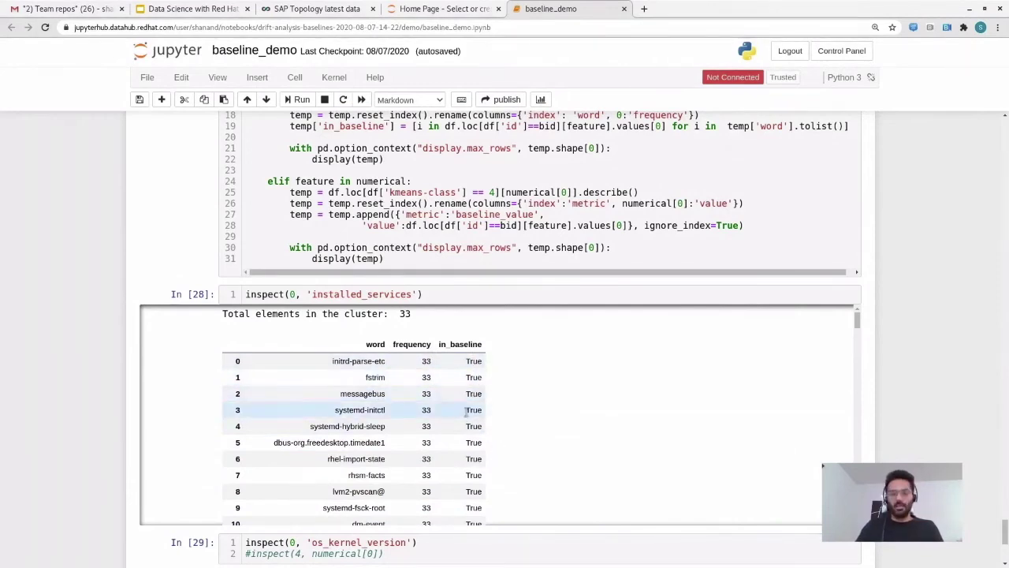
# - Read the remaining inspection results, including os_kernel_version 3.10.0 with frequency 33
pyautogui.scroll(-1, 491, 410)
pyautogui.scroll(-10, 490, 411)
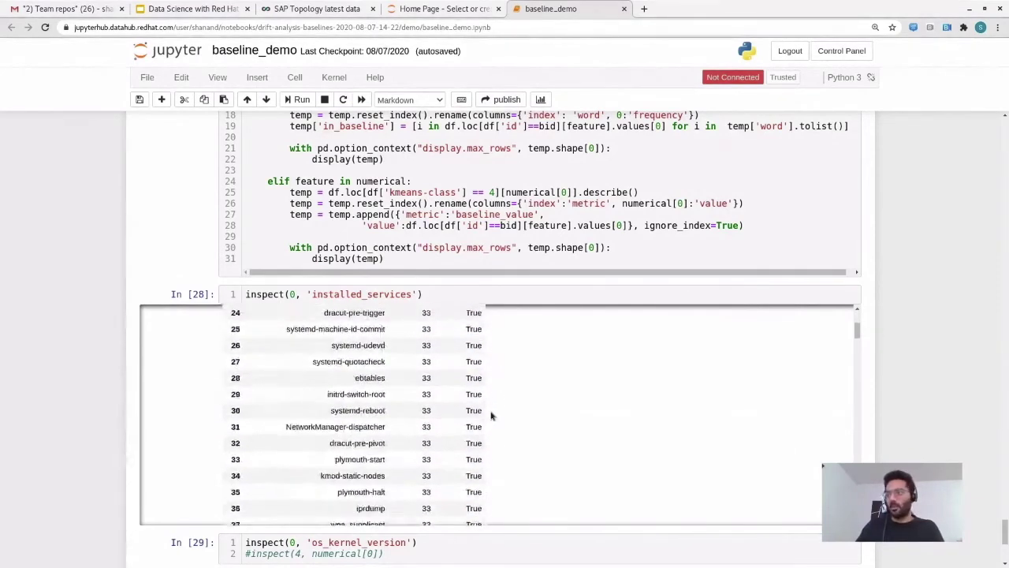
pyautogui.scroll(-15, 481, 418)
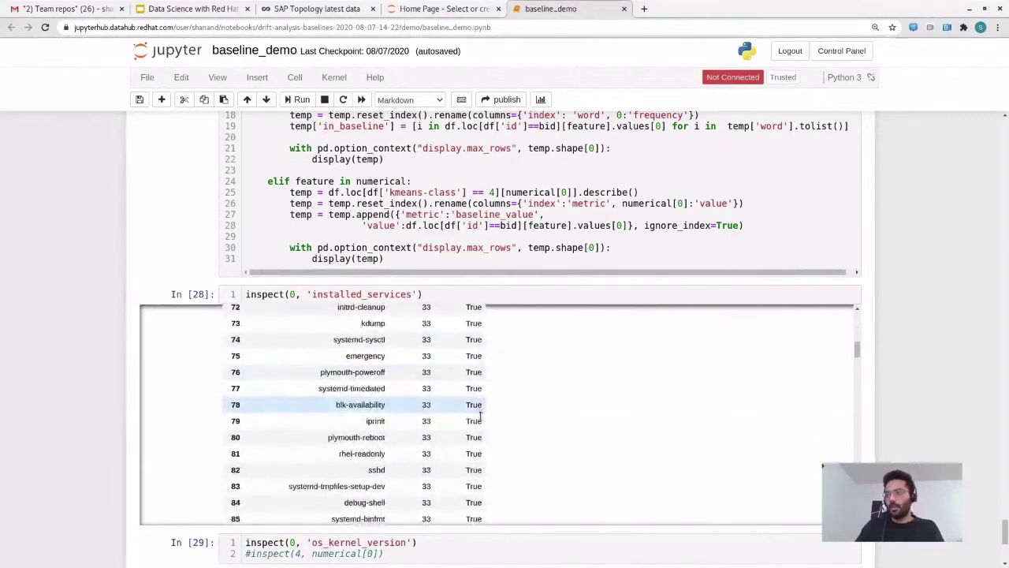
pyautogui.scroll(-6, 480, 417)
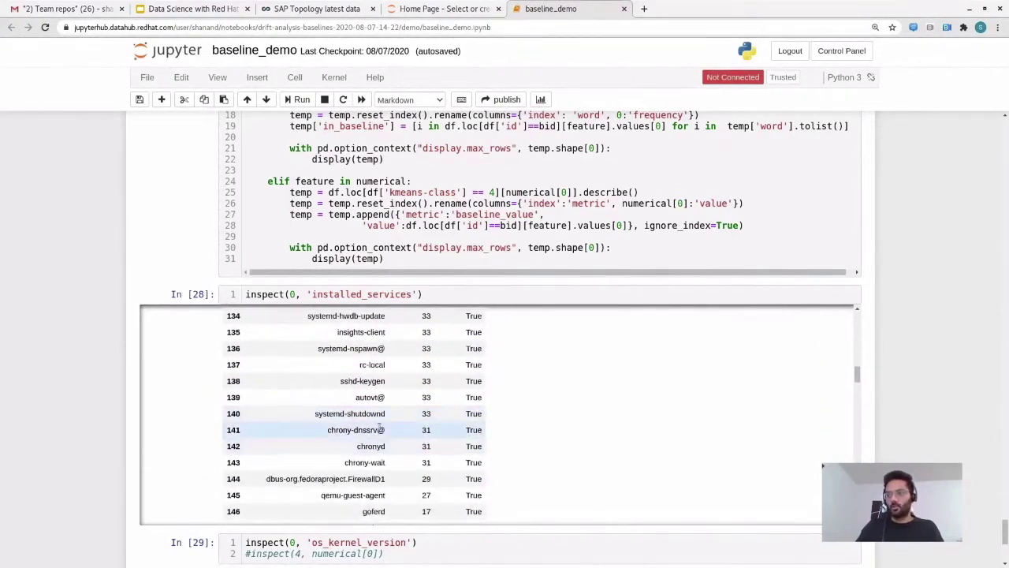
pyautogui.scroll(-1, 440, 440)
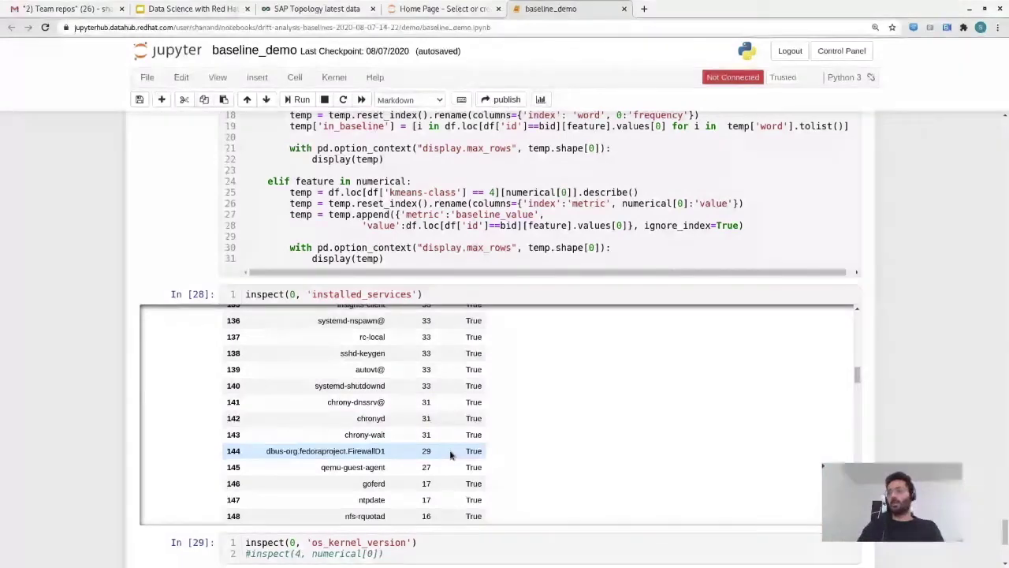
# - Read the Conclusion, then browse the Jupyter home file list
pyautogui.scroll(-4, 451, 455)
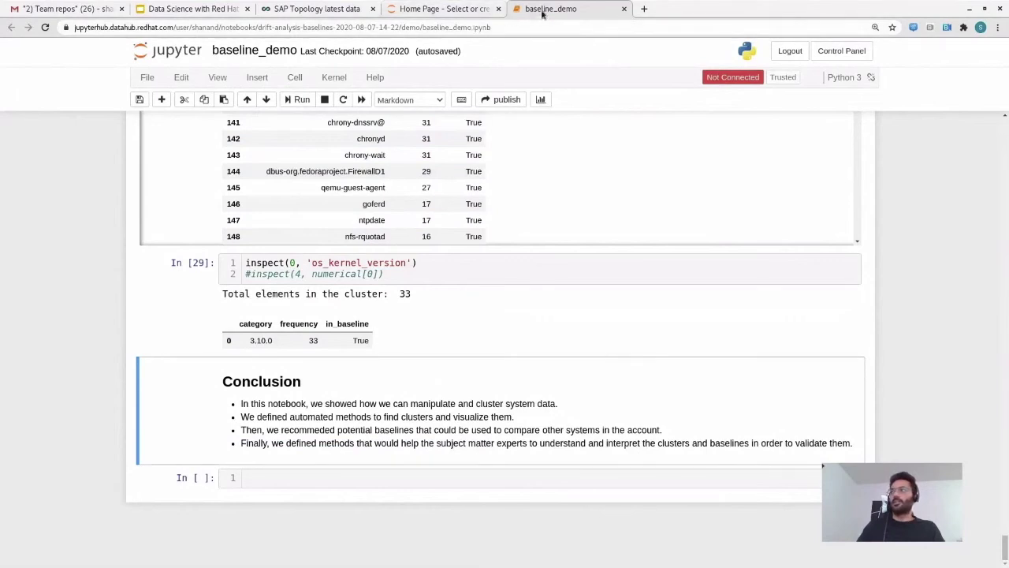
pyautogui.click(462, 17)
pyautogui.scroll(-2, 351, 212)
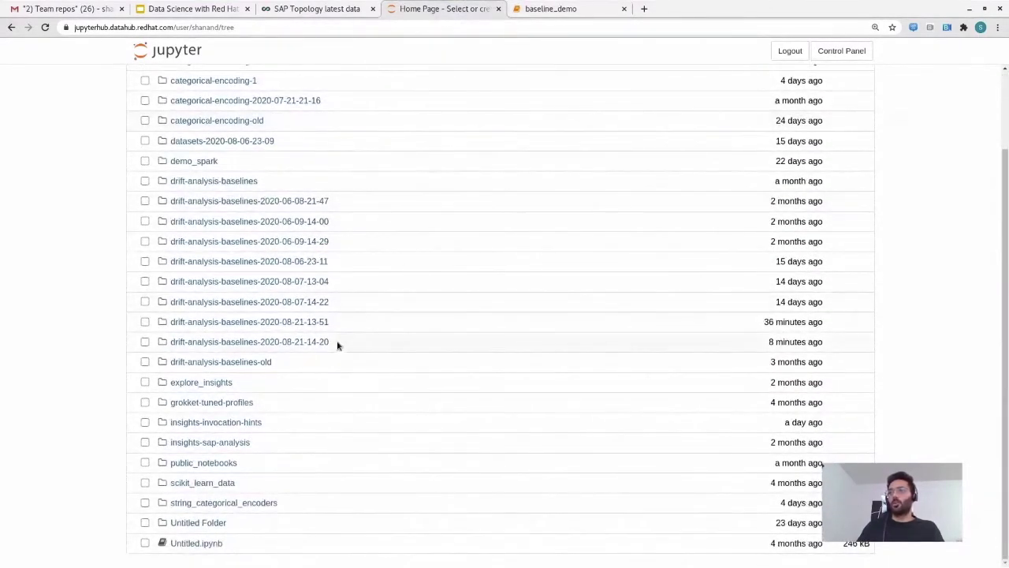
pyautogui.click(324, 344)
pyautogui.click(186, 216)
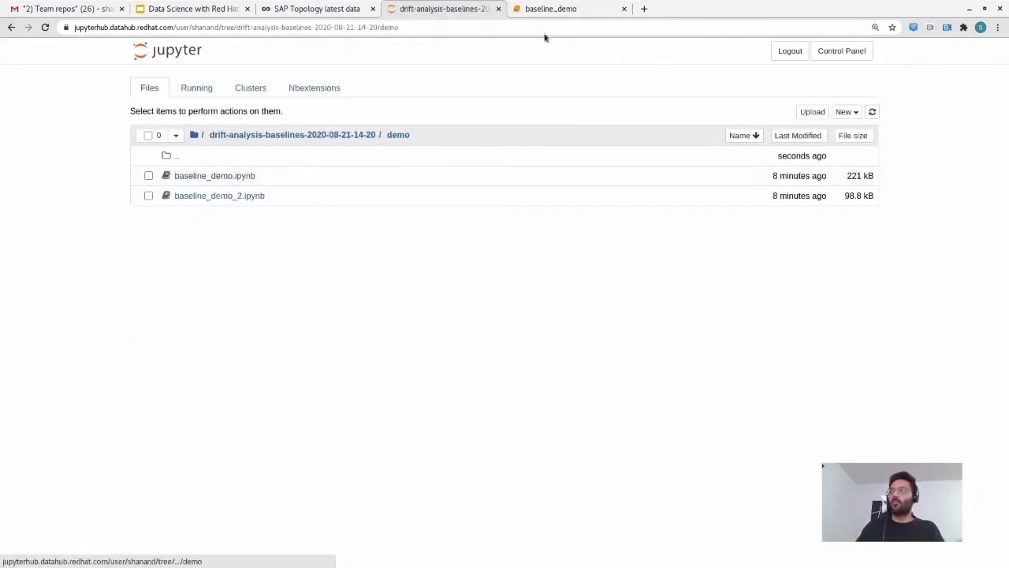
pyautogui.click(548, 8)
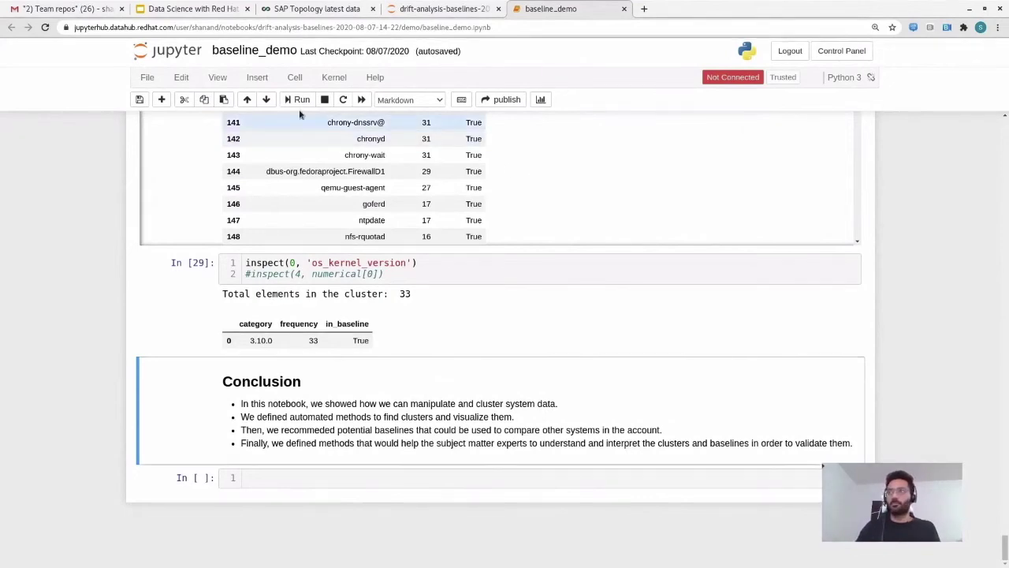
pyautogui.click(191, 11)
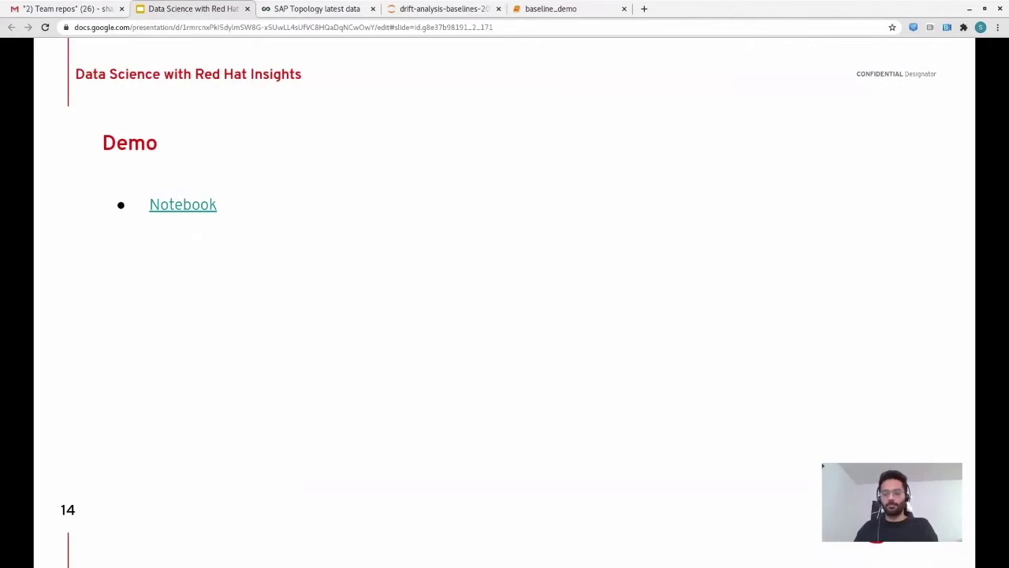
pyautogui.click(240, 198)
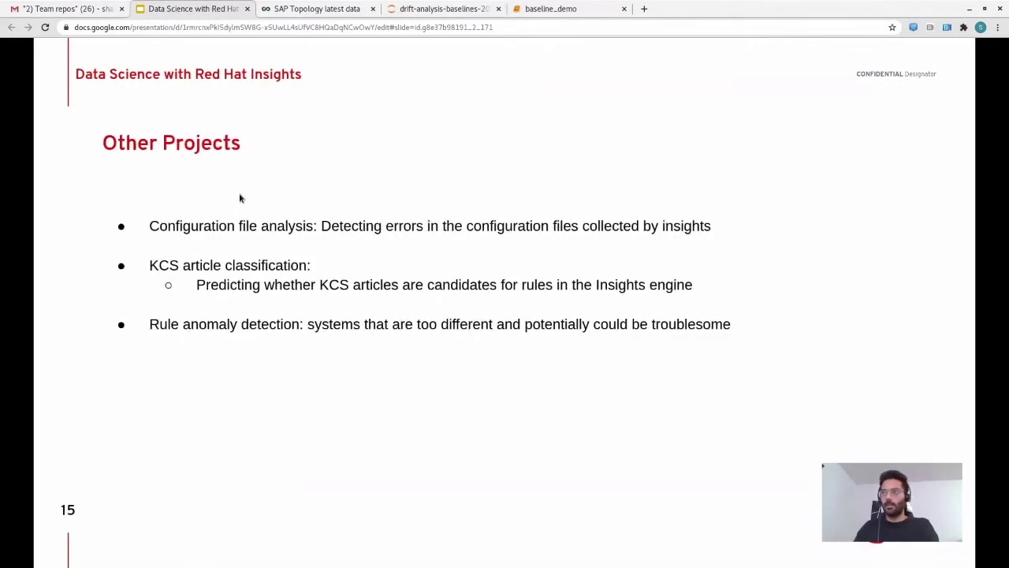